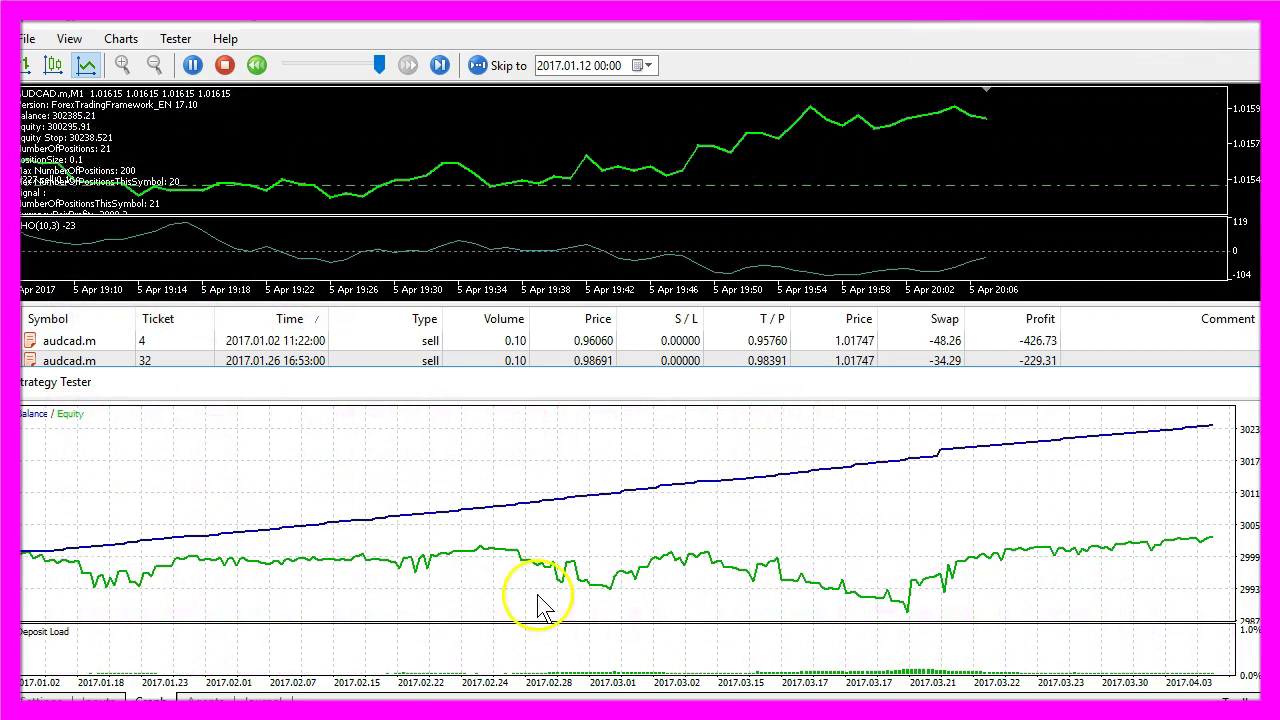
- Watch the visual AUDCAD backtest run to 30 November 2017, ending at a 339 513.73 balance
click(55, 705)
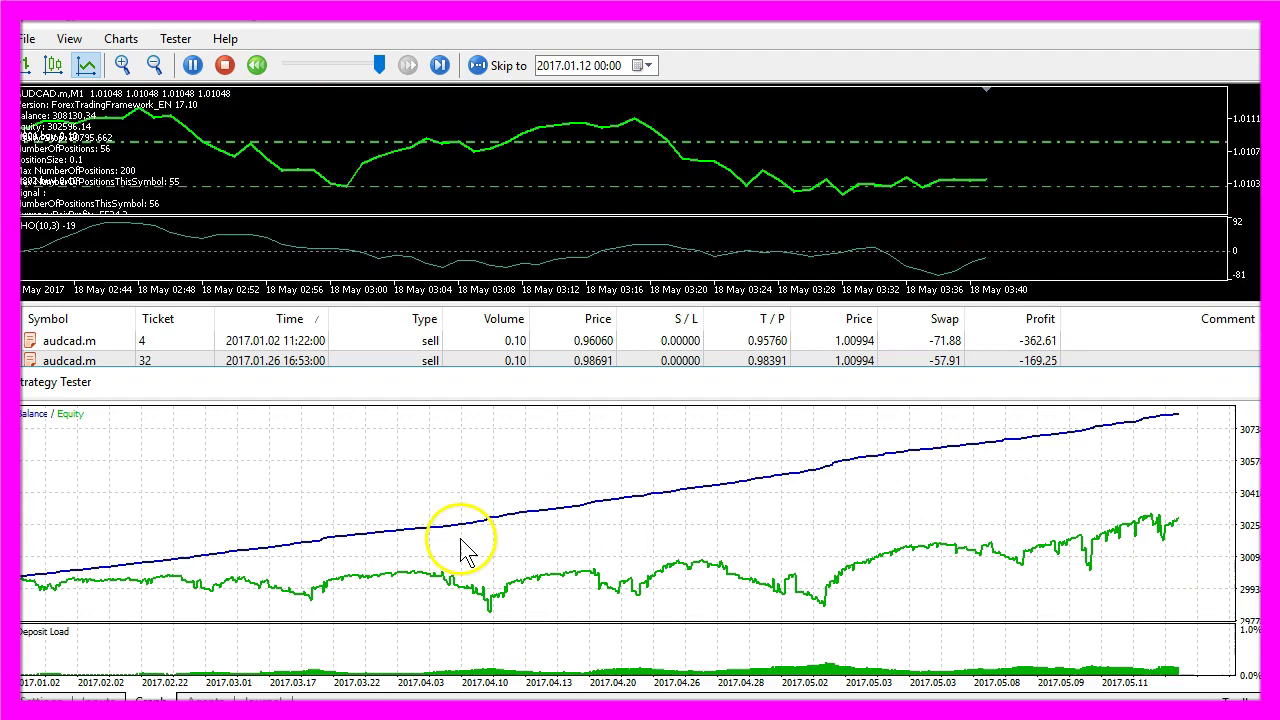
mouse_move(225, 595)
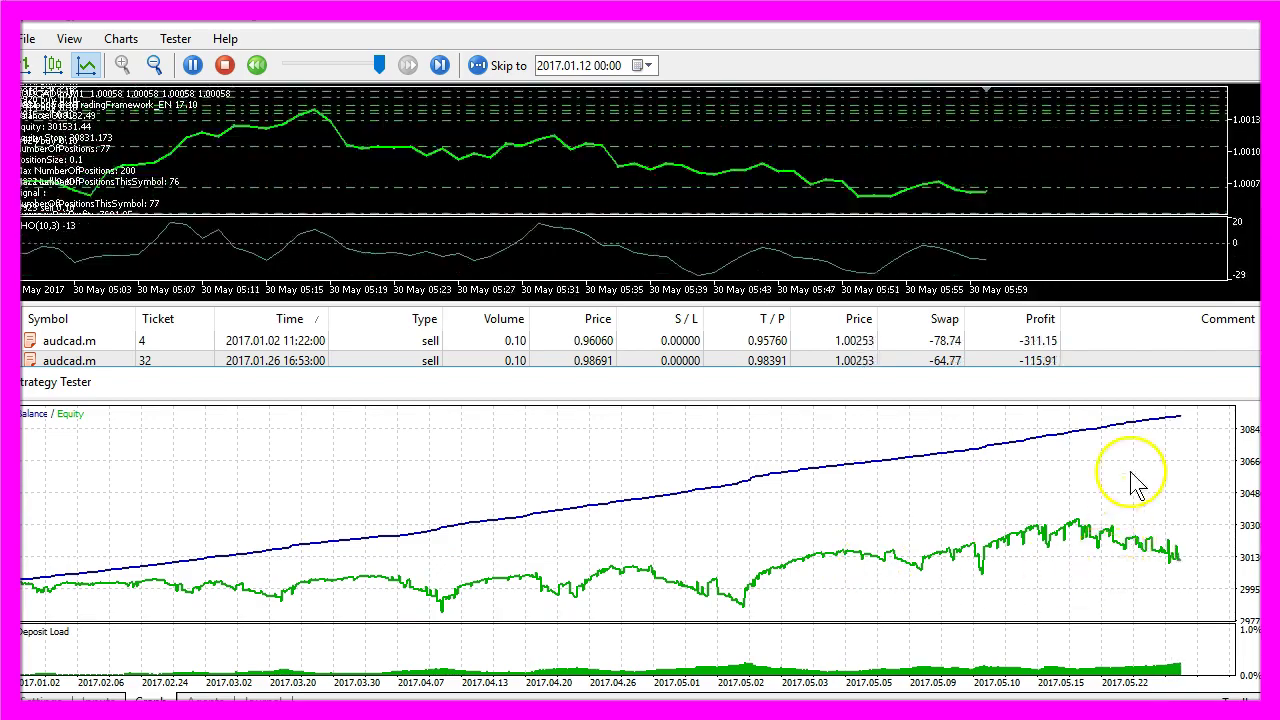
mouse_move(1148, 435)
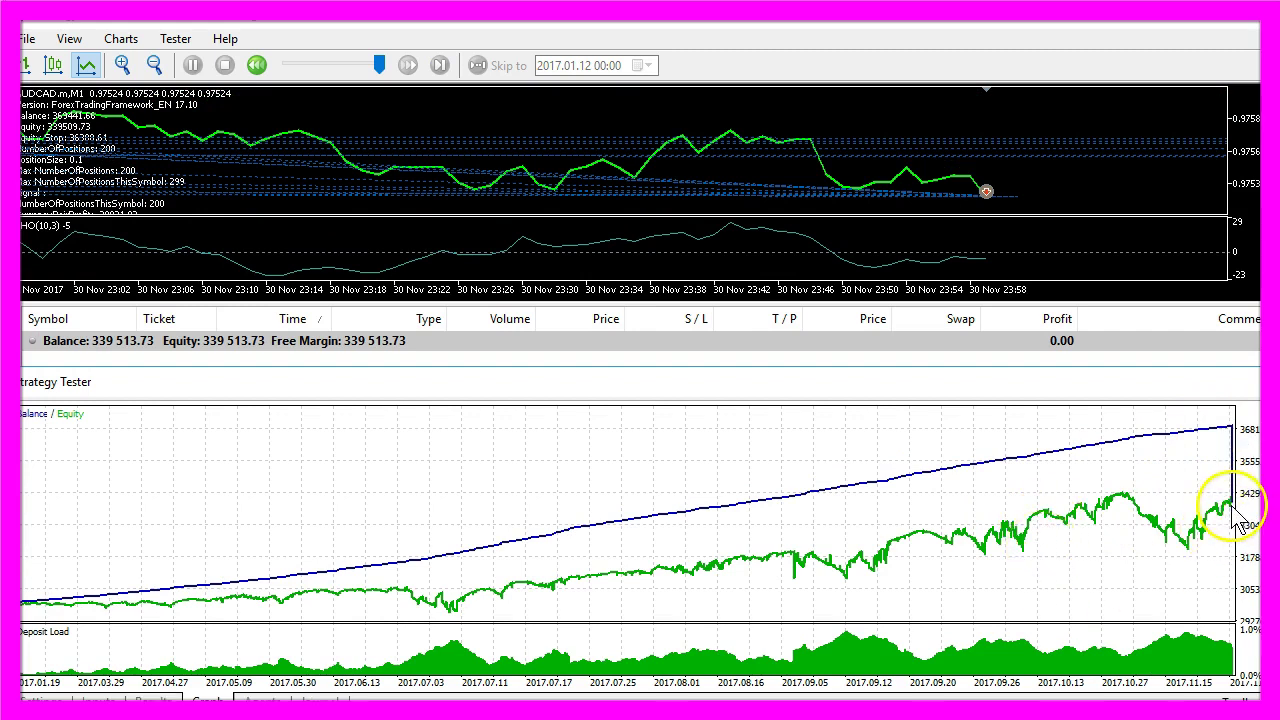
- Review the 39 513.73 net profit on Results and Settings, then bring up the AUDCAD results folder
click(153, 700)
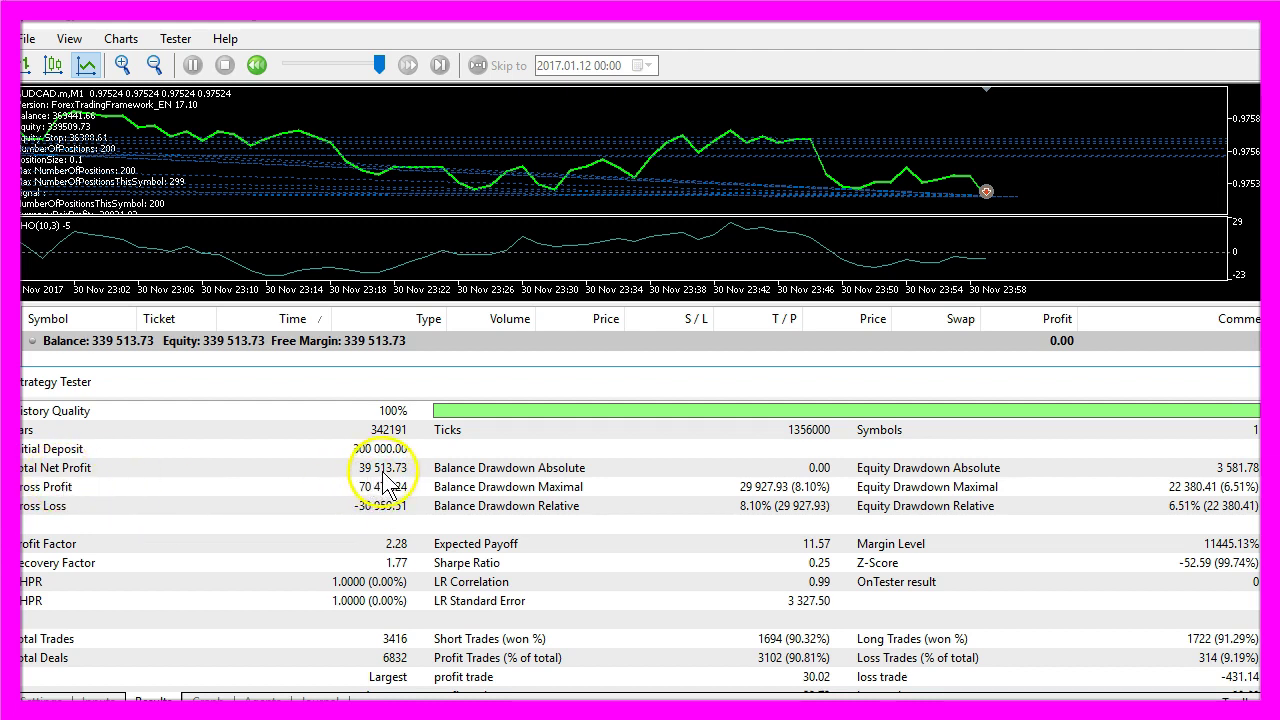
key(ctrl+shift+Tab)
key(ctrl+shift+Tab)
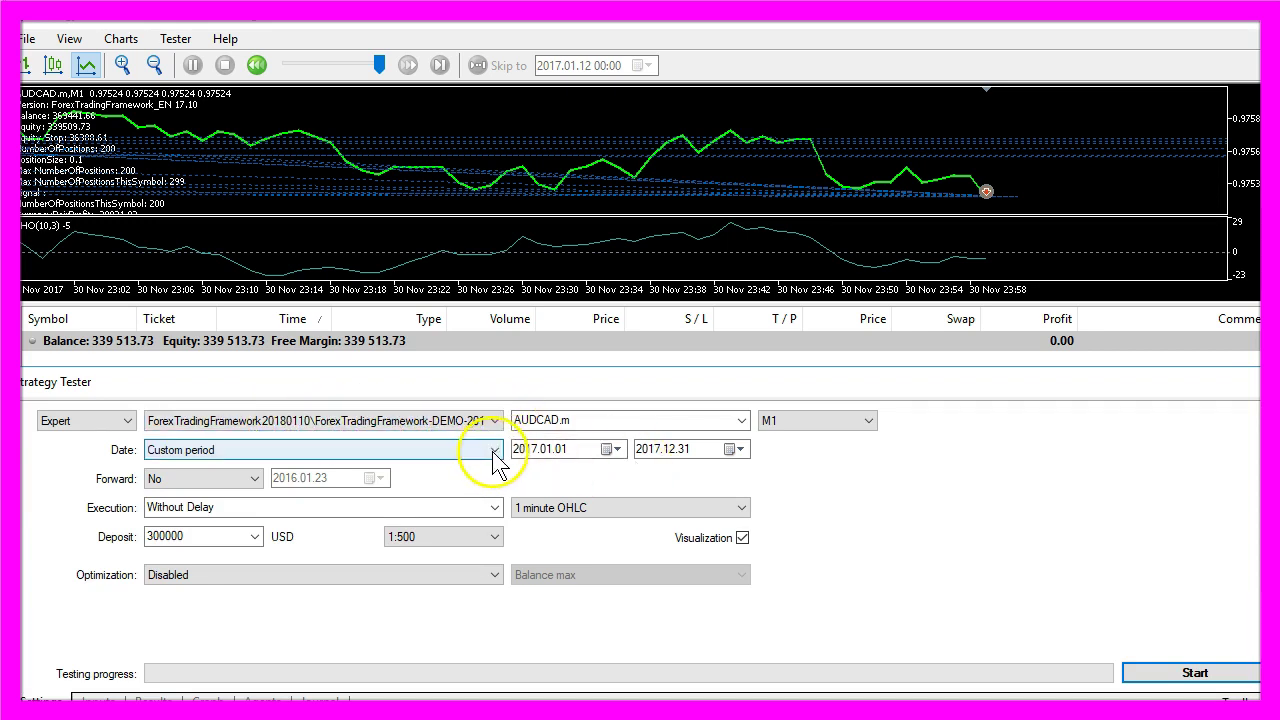
key(ctrl+Tab)
key(ctrl+Tab)
key(ctrl+Tab)
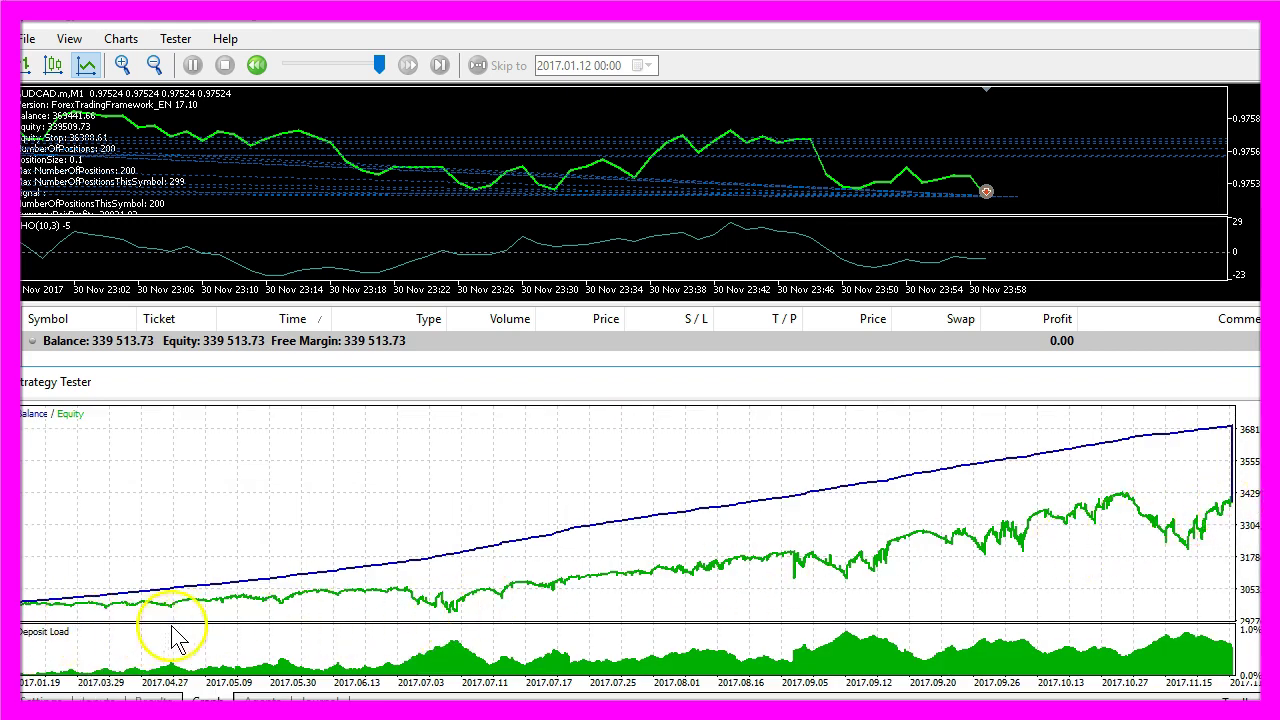
mouse_move(238, 612)
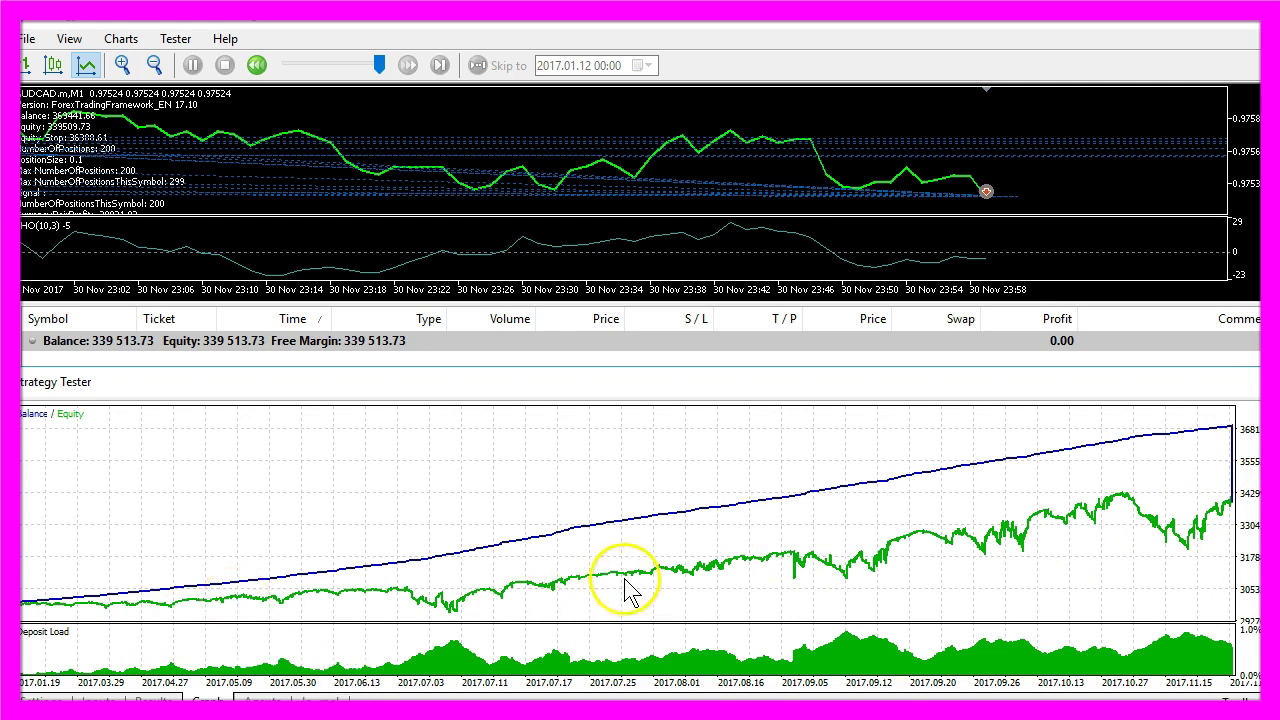
mouse_move(652, 588)
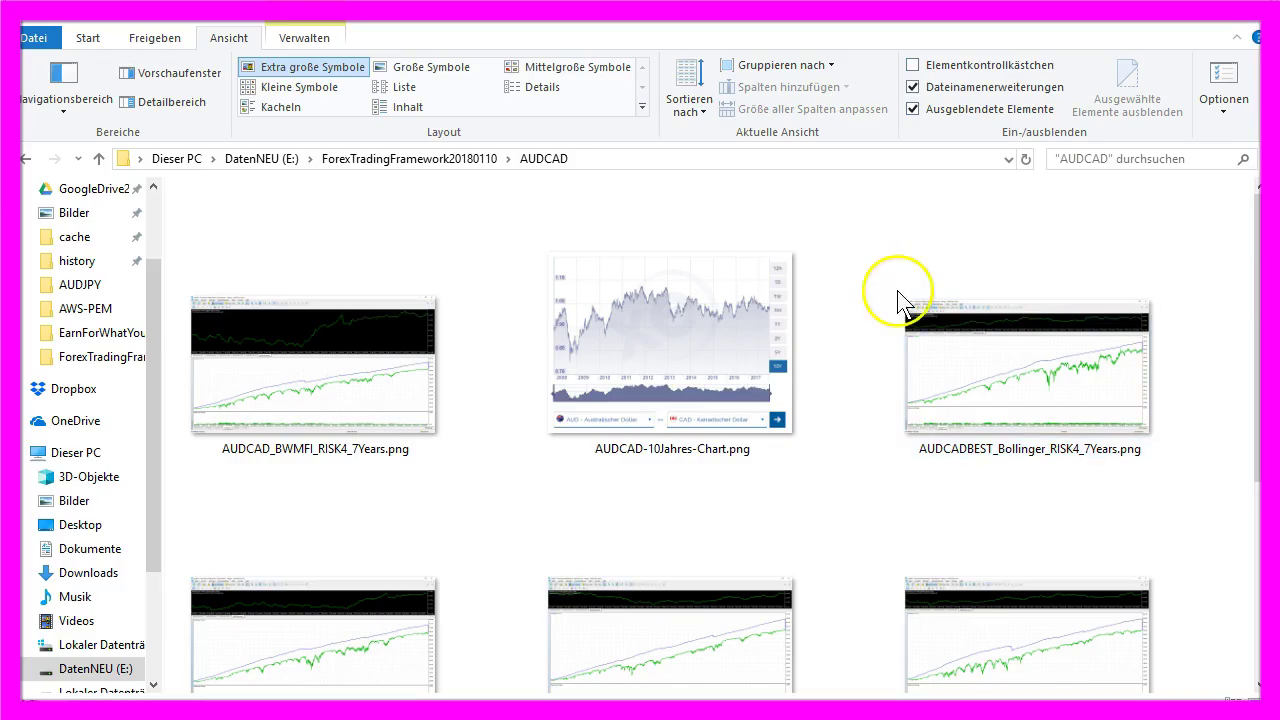
- View the saved AUDCAD-10Jahres-Chart.png and AUDCADBEST_RSI_OPENPRICES_RISK4_7Years.png chart images
scroll(371, 366, down, 3)
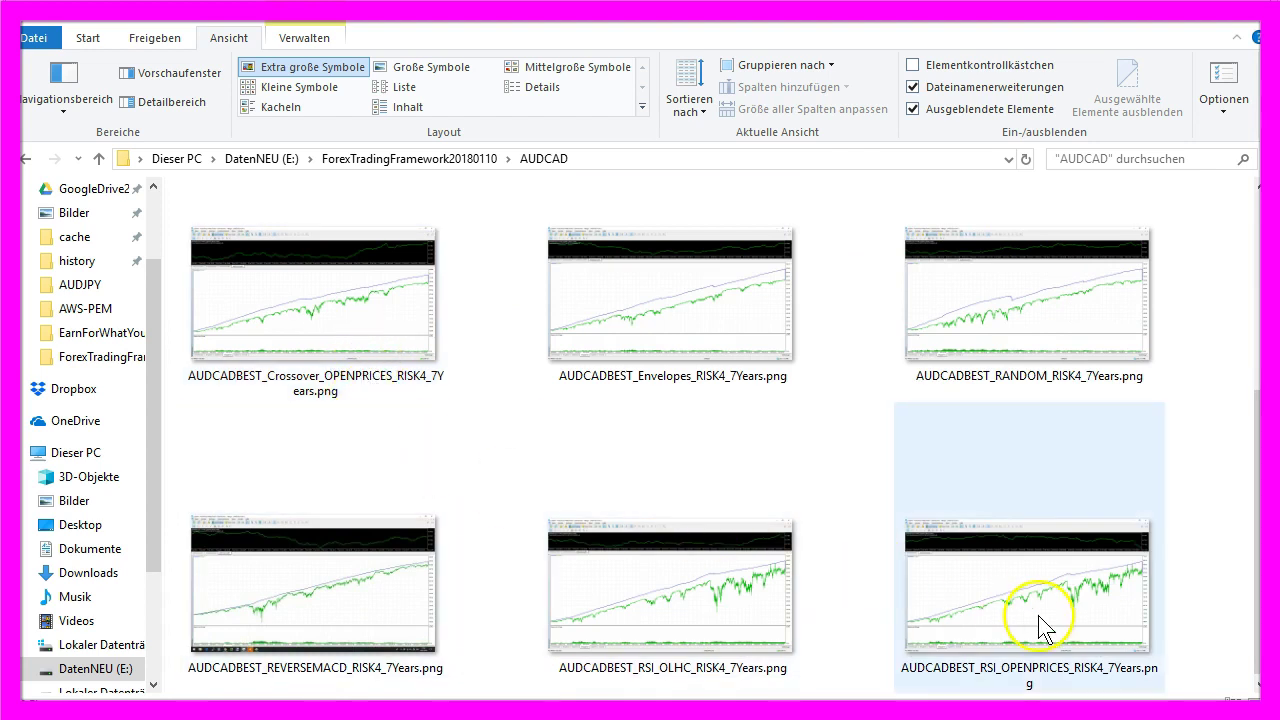
scroll(654, 390, up, 3)
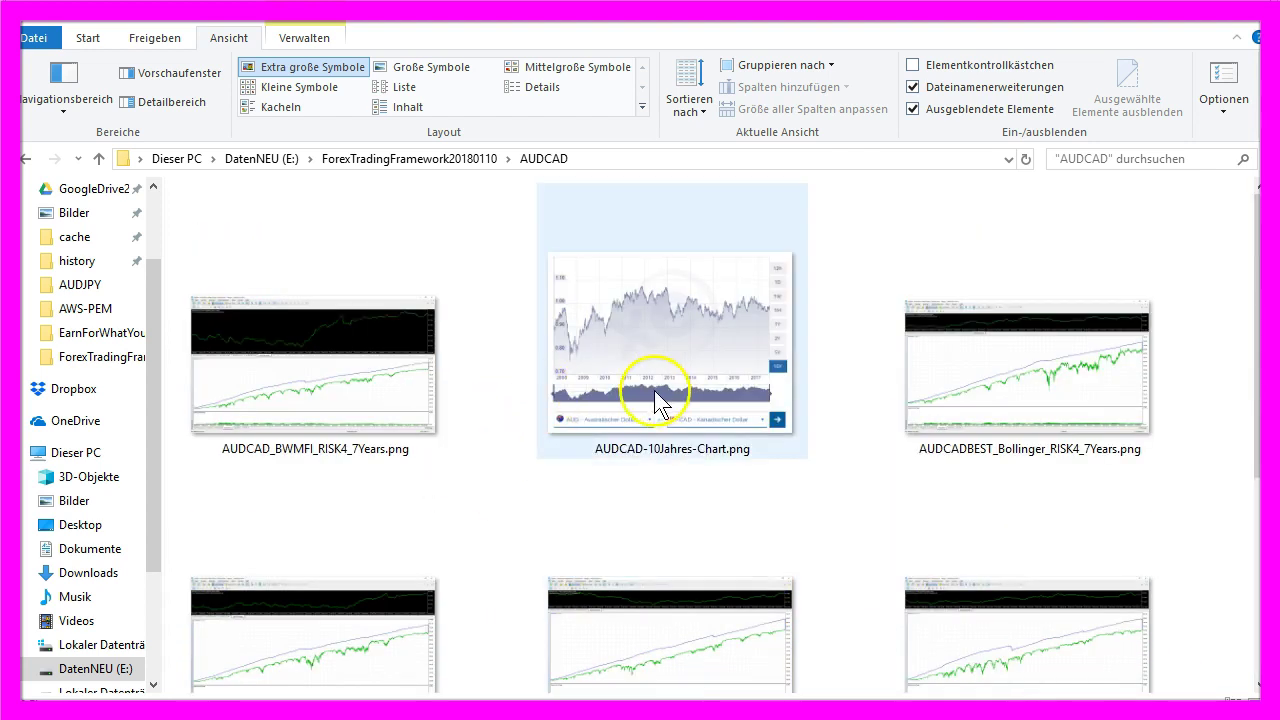
double_click(664, 376)
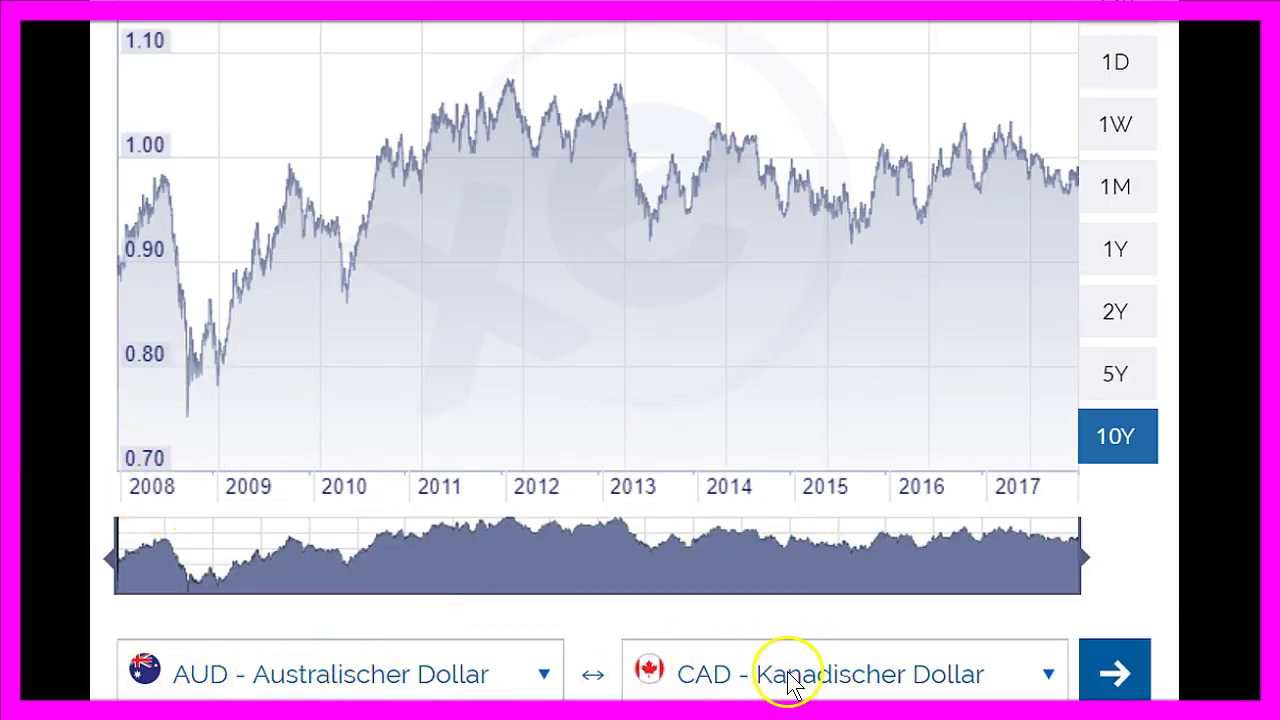
key(Escape)
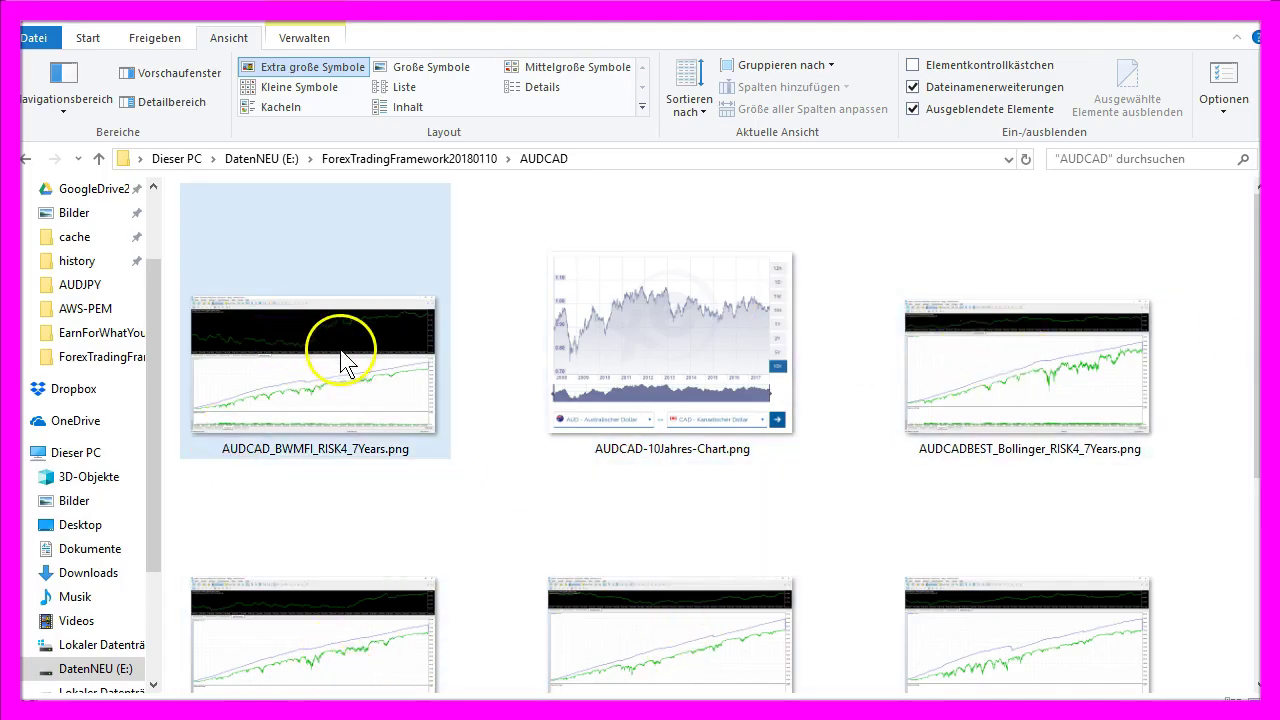
scroll(365, 350, down, 3)
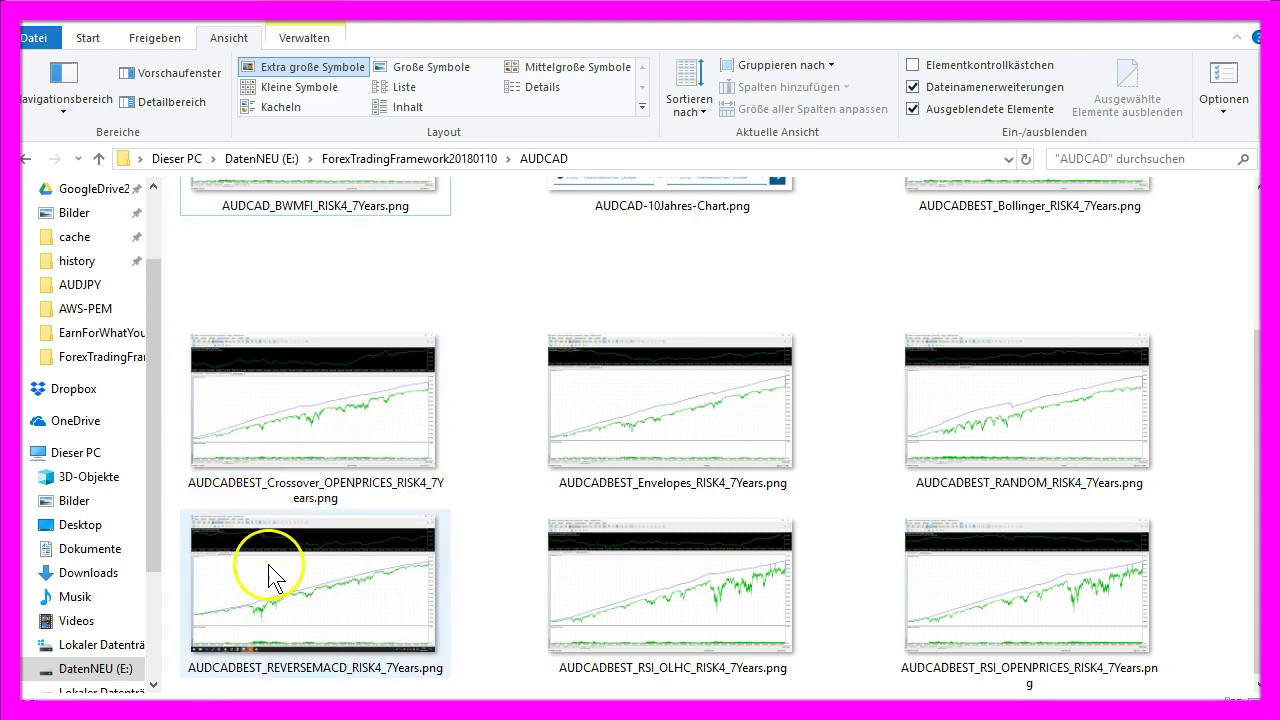
double_click(1029, 609)
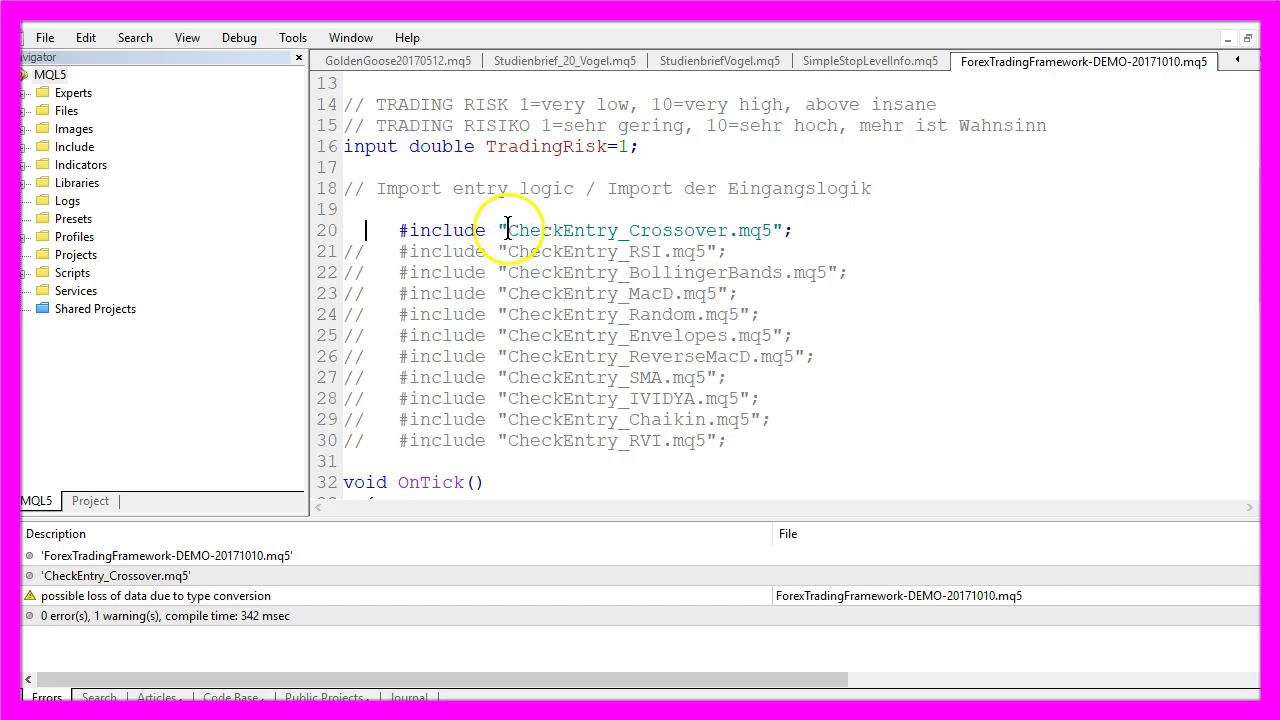
- Comment out the Crossover include on line 20 and uncomment the CheckEntry_RSI include on line 21
drag(508, 230, 766, 238)
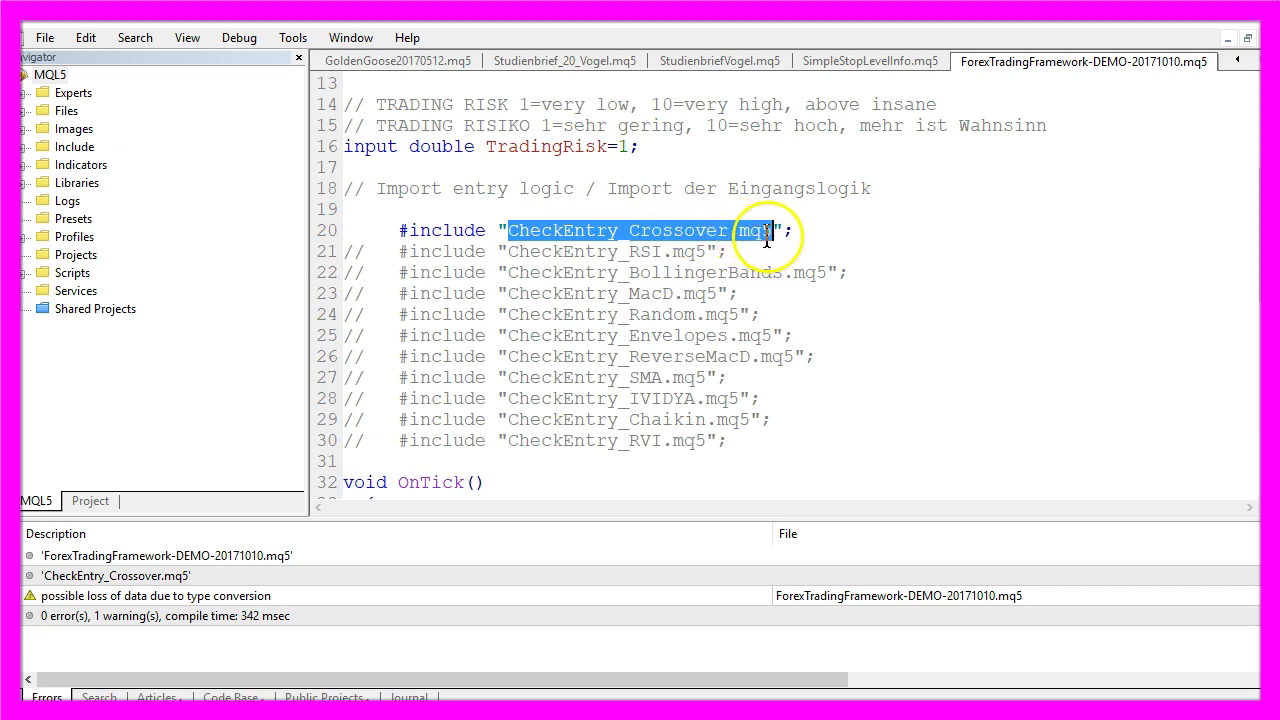
click(988, 190)
text(//)
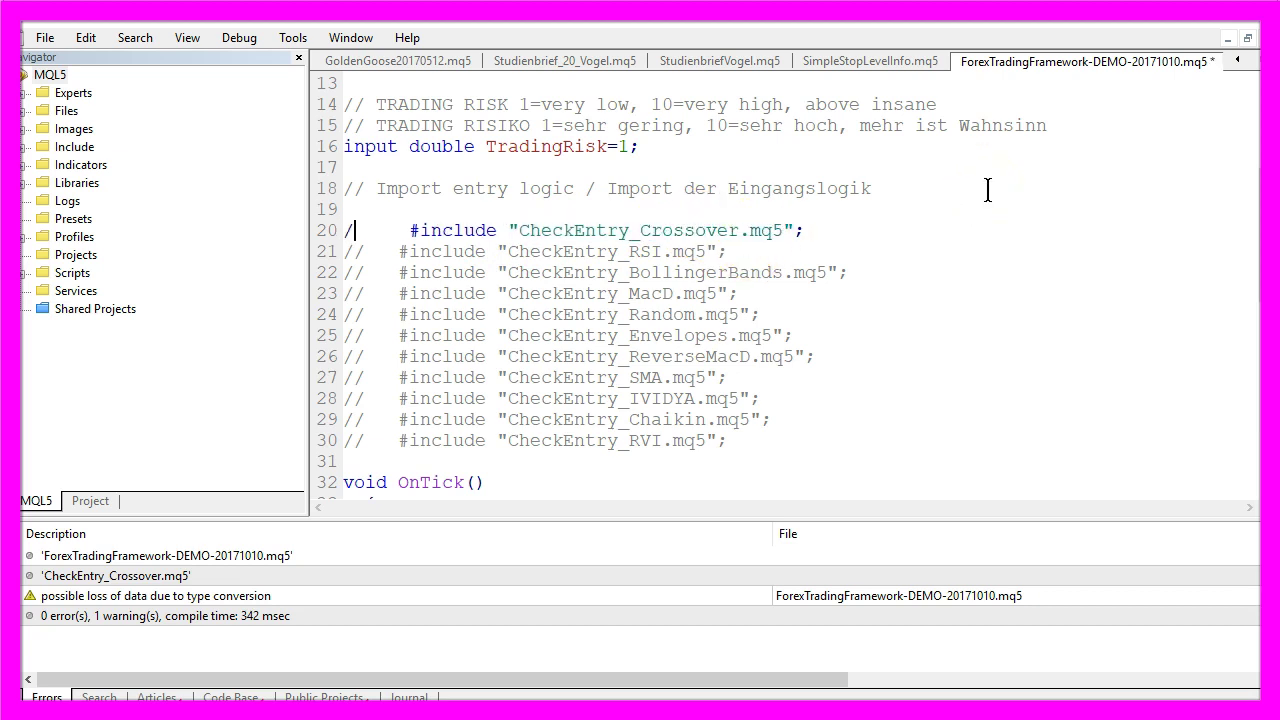
key(Down)
key(BackSpace)
key(BackSpace)
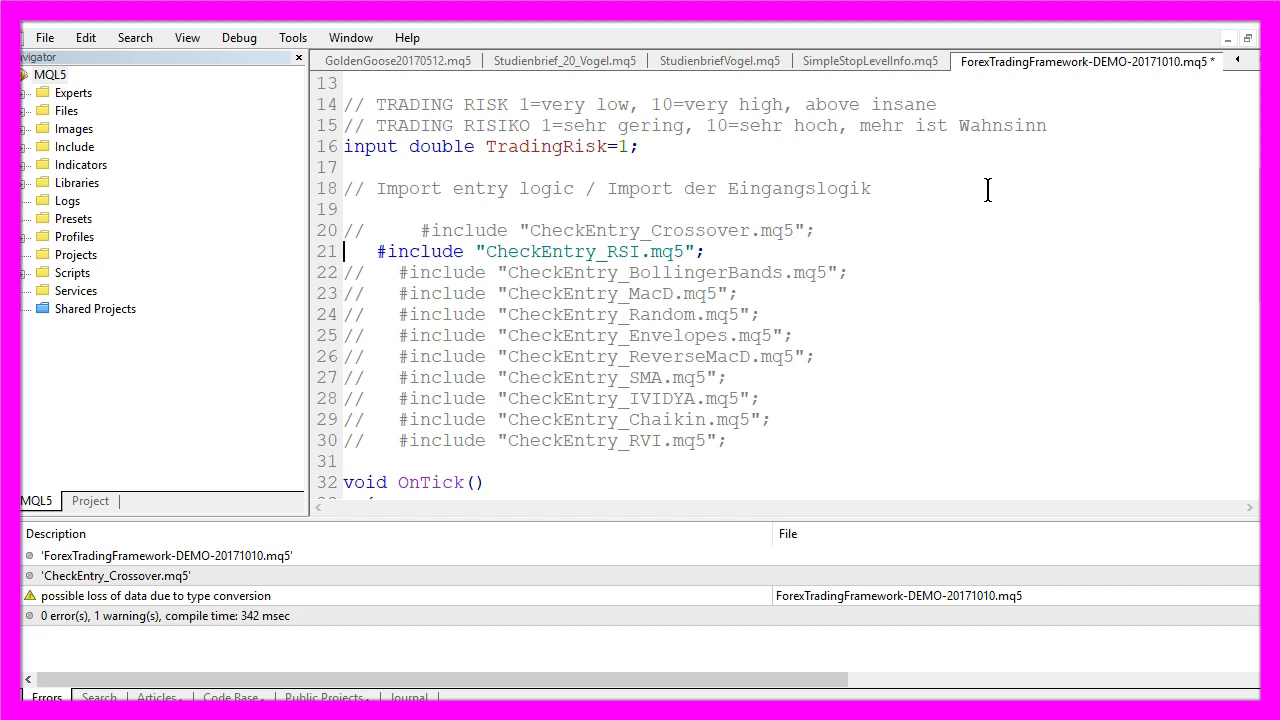
- Compile and save the expert with F7 (0 errors, 1 warning), and enable the View toolbar
key(F7)
click(184, 38)
click(150, 86)
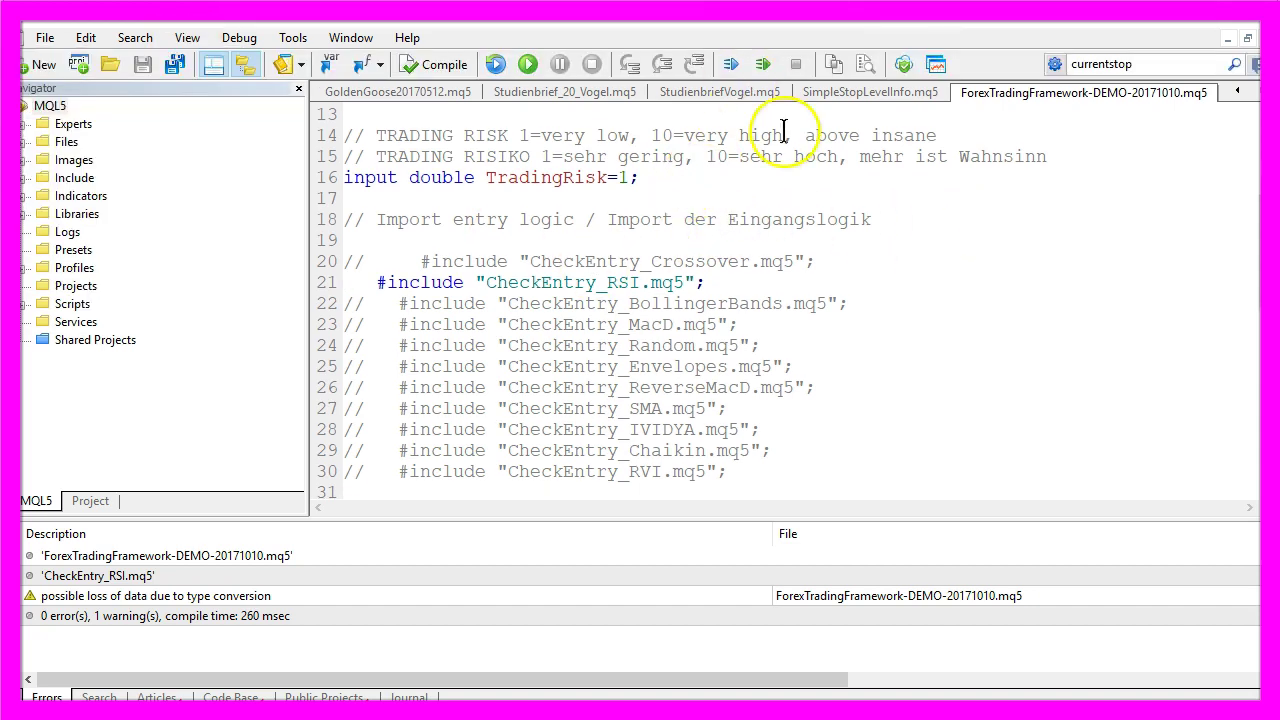
- Return to MetaTrader 5 and watch the visual RSI backtest on AUDCAD.m progress on the Graph
click(937, 65)
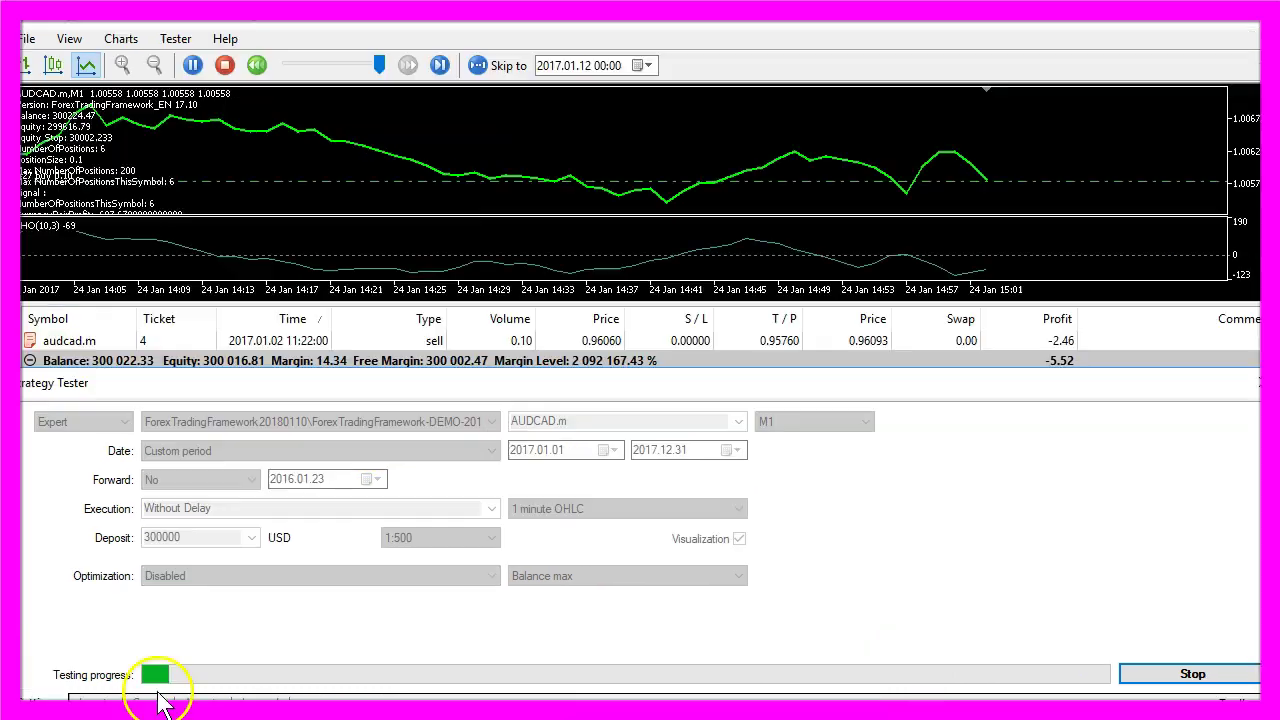
click(145, 708)
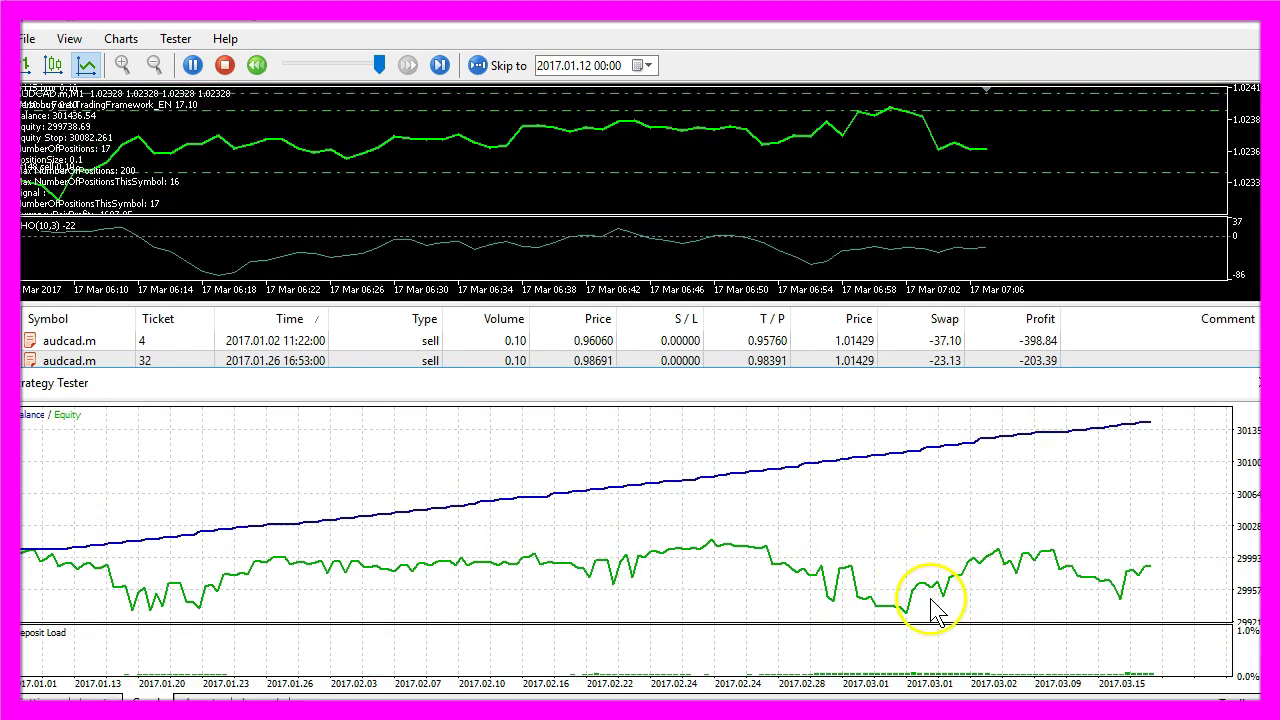
mouse_move(1200, 540)
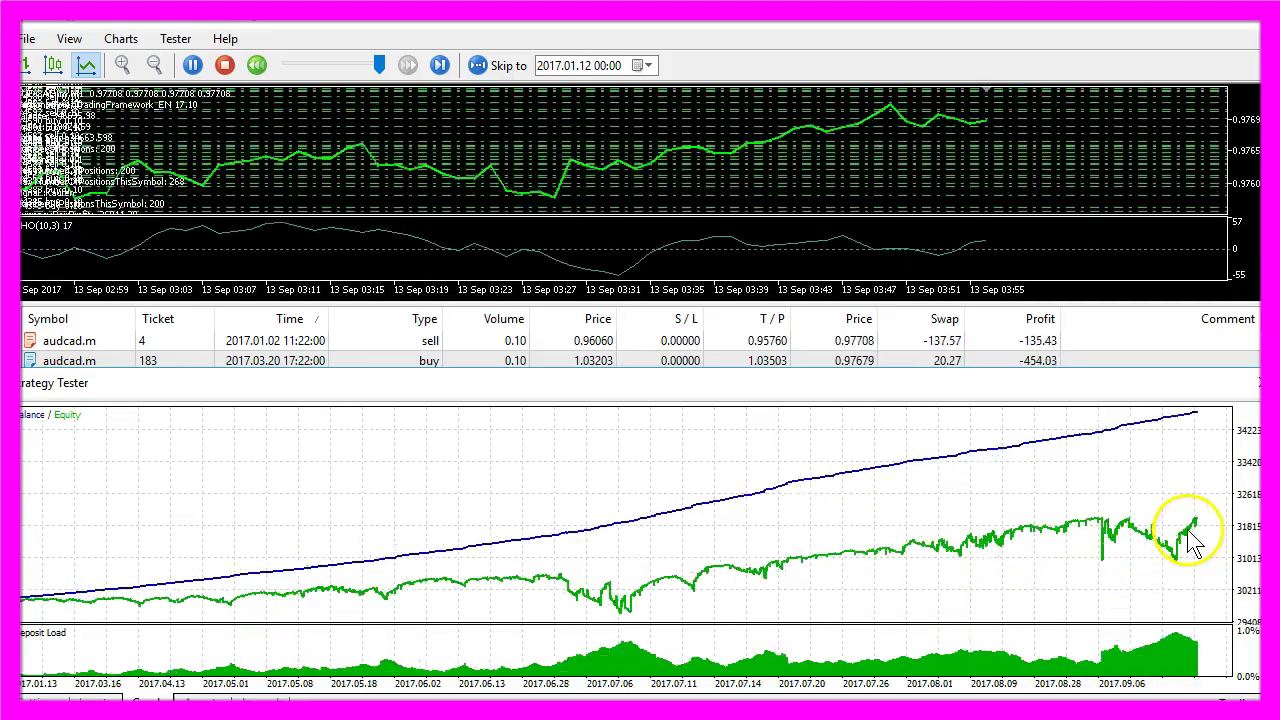
mouse_move(1143, 545)
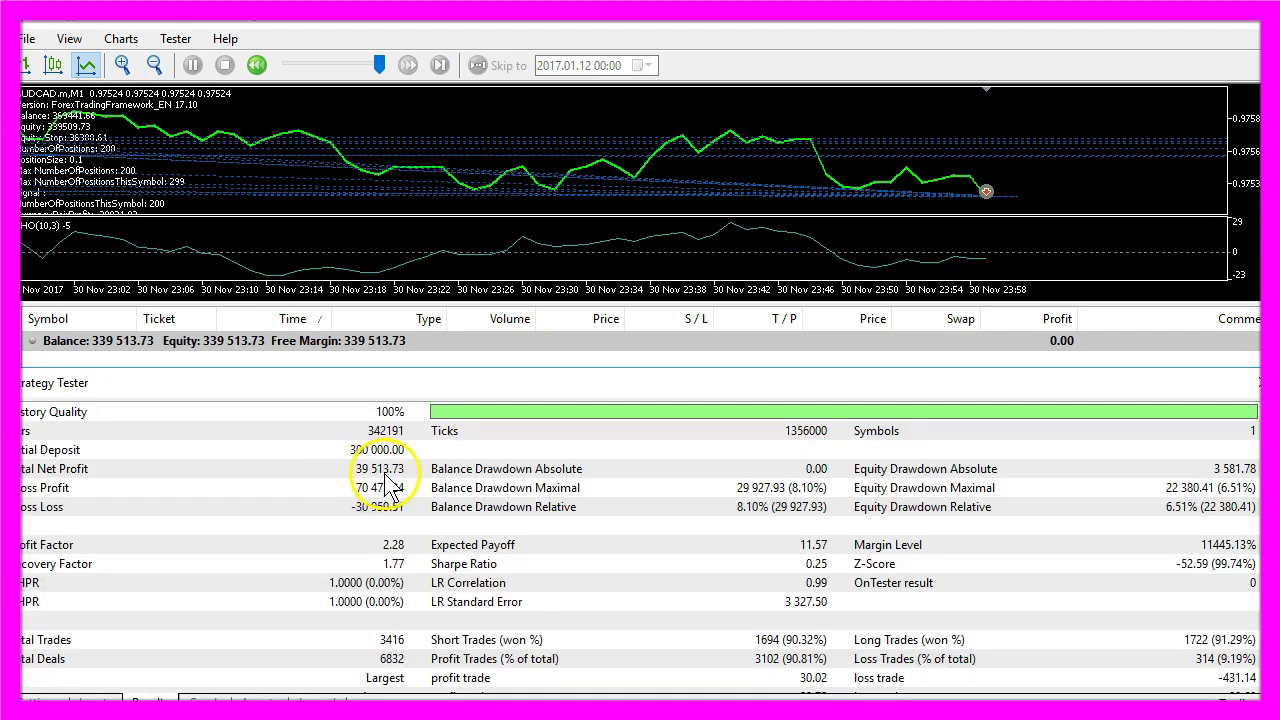
- Set the expert's TradingRisk input to 25
click(220, 702)
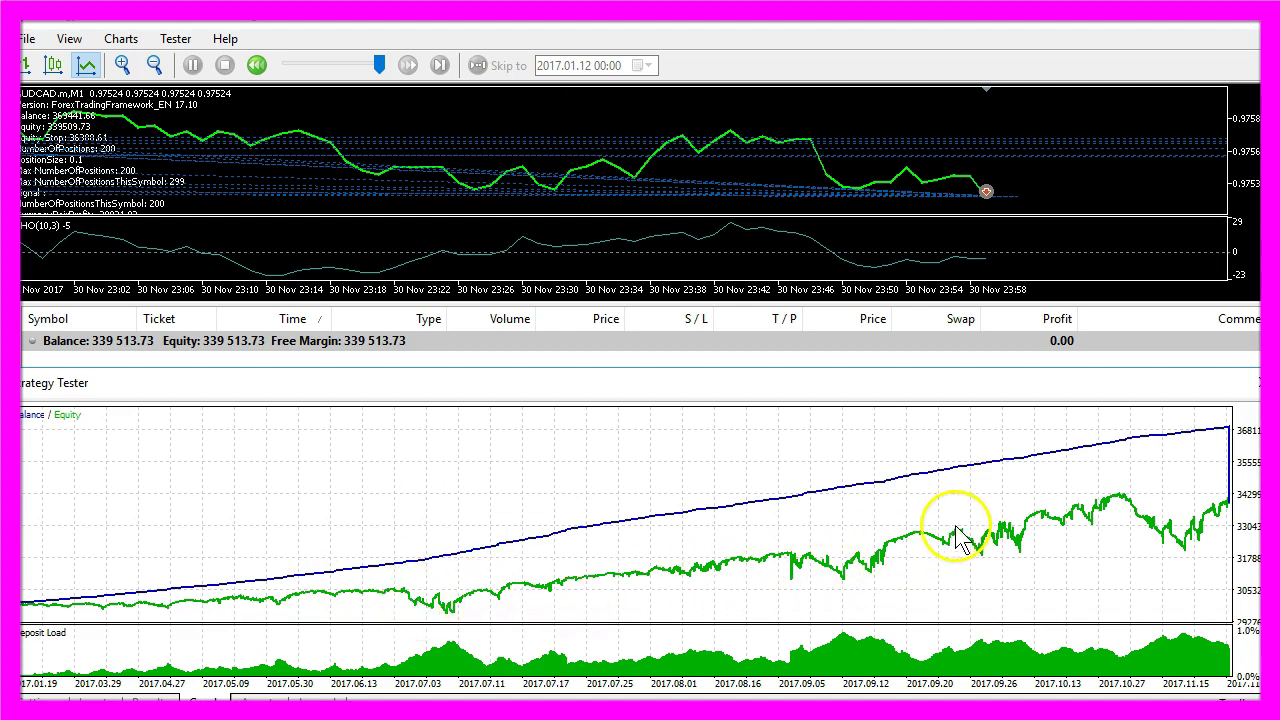
click(115, 703)
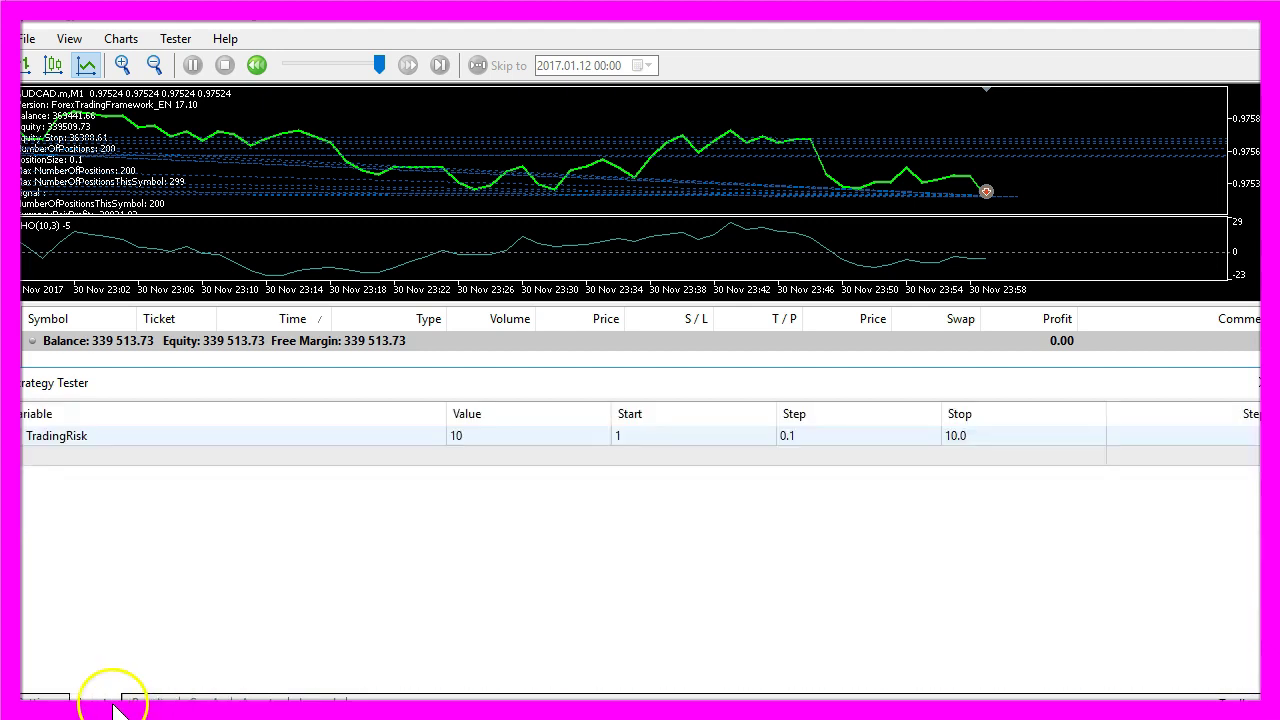
double_click(474, 445)
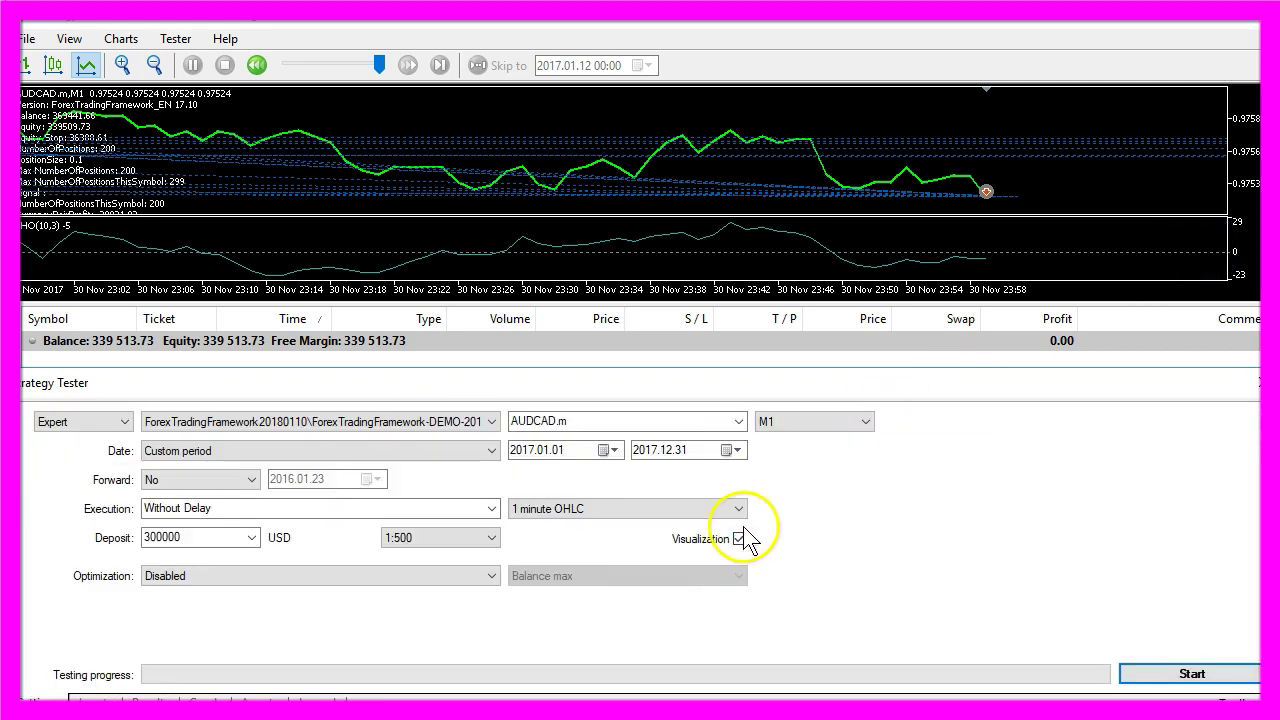
- Run the 2017 AUDCAD.m backtest without visualization and follow its balance graph
click(739, 538)
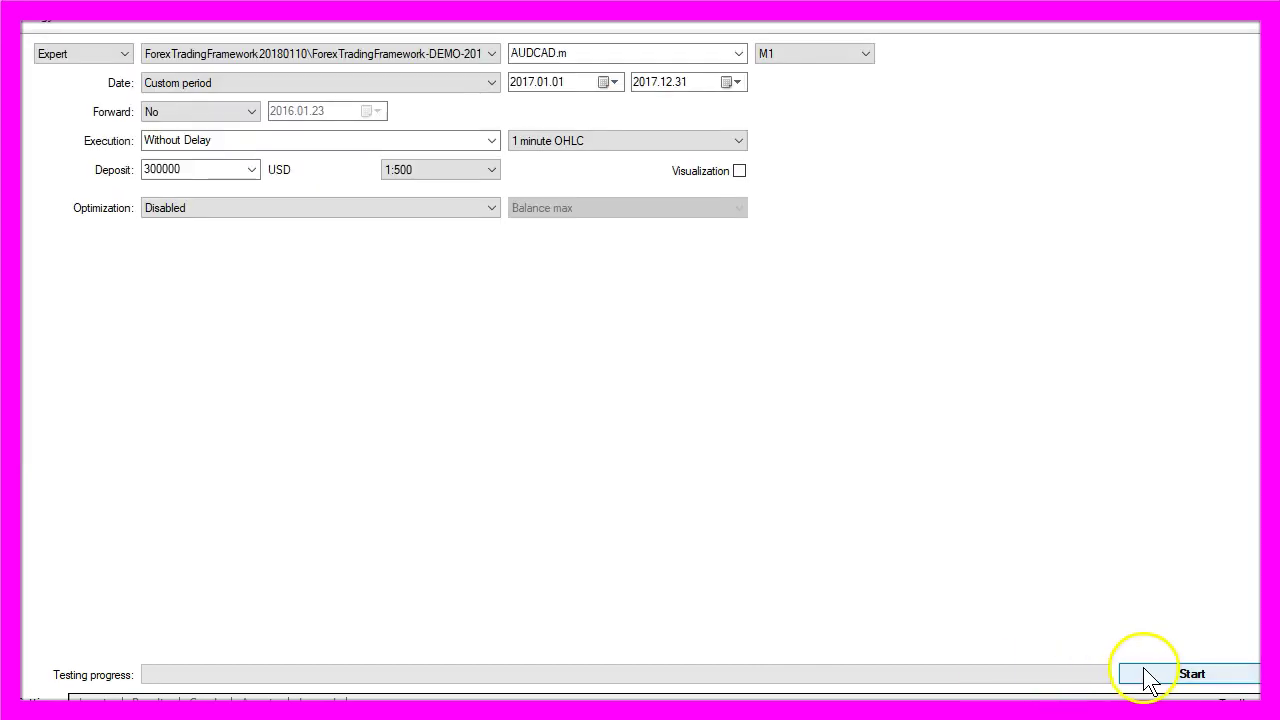
click(1141, 677)
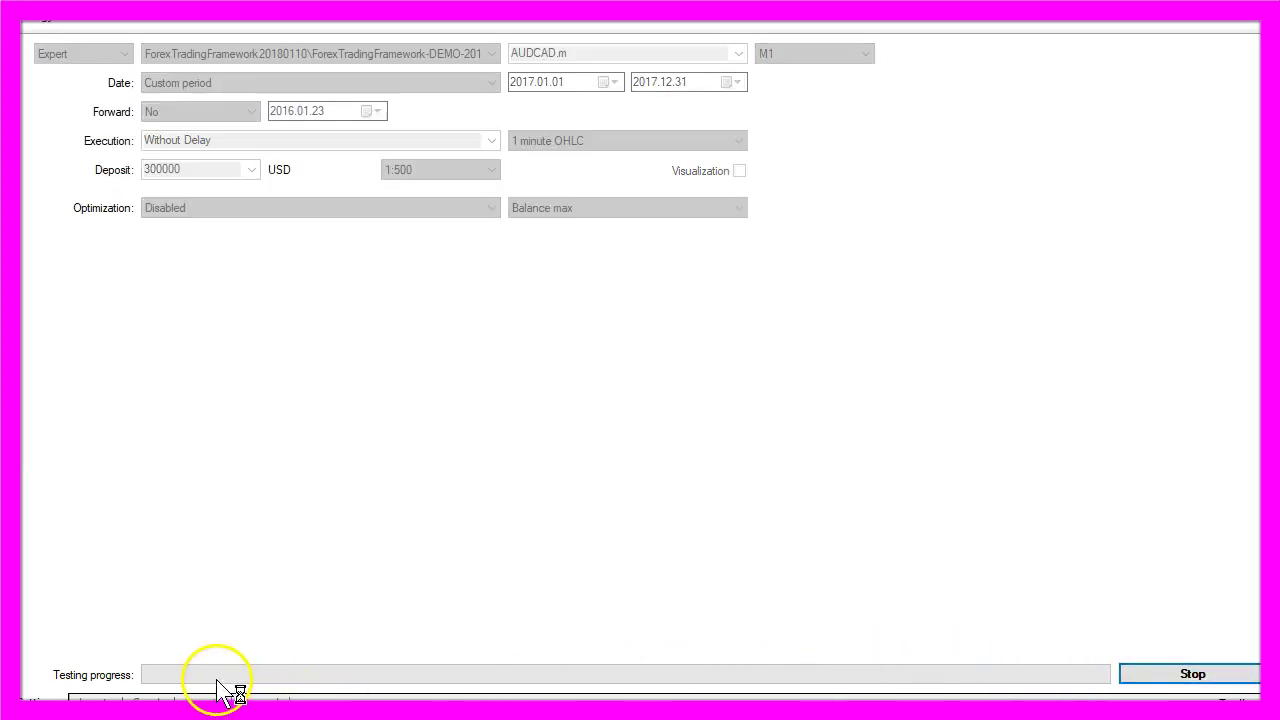
click(166, 701)
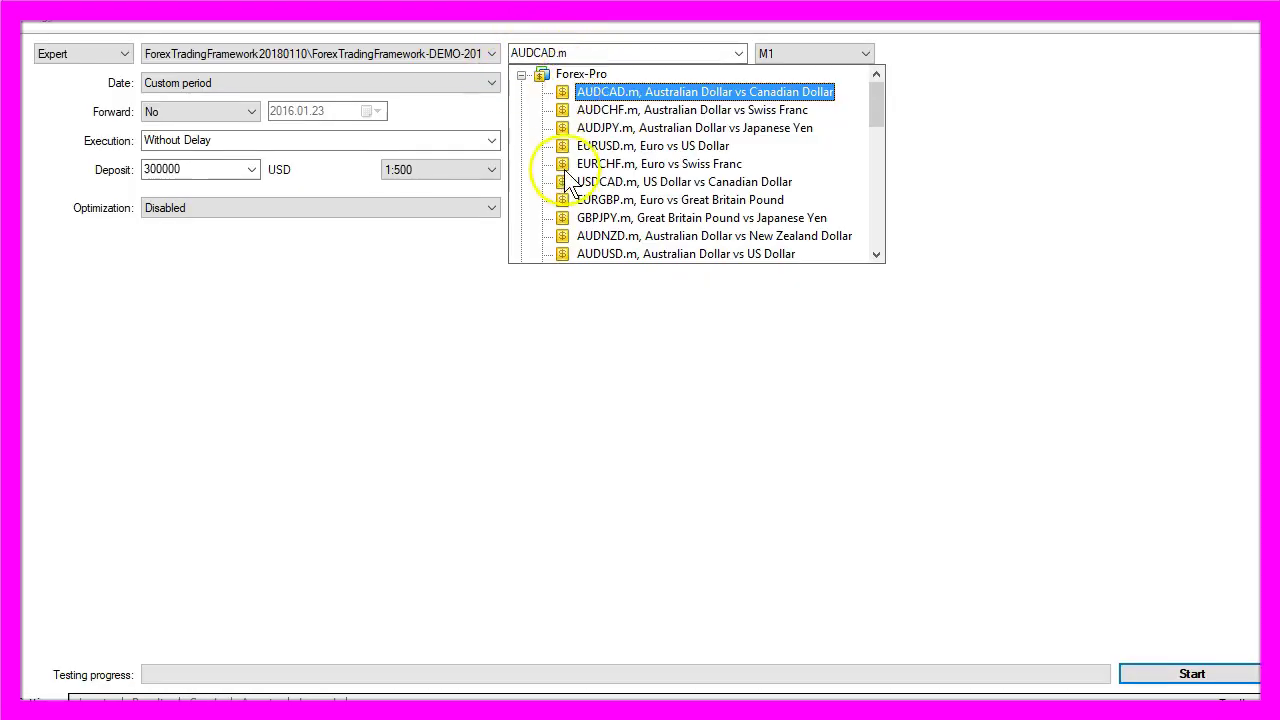
- Switch the tester symbol from AUDCAD.m to EURUSD.m and start the backtest
scroll(612, 170, down, 1)
scroll(622, 190, up, 1)
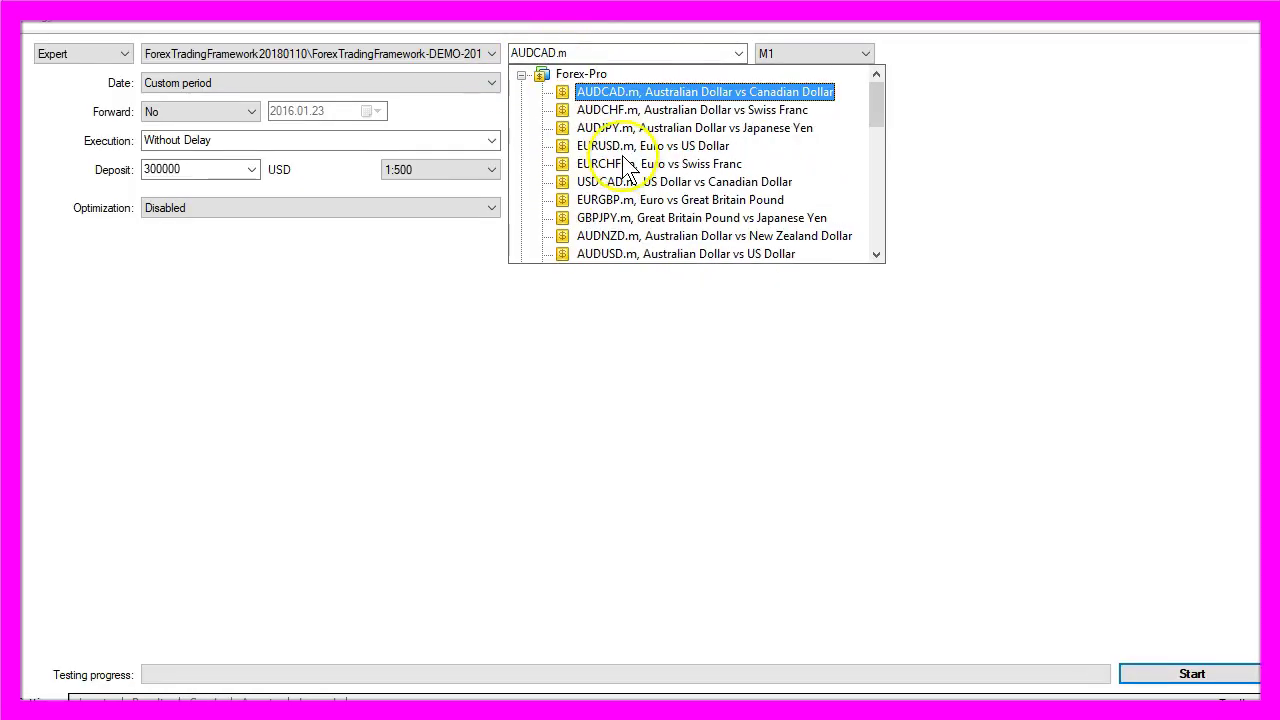
click(606, 147)
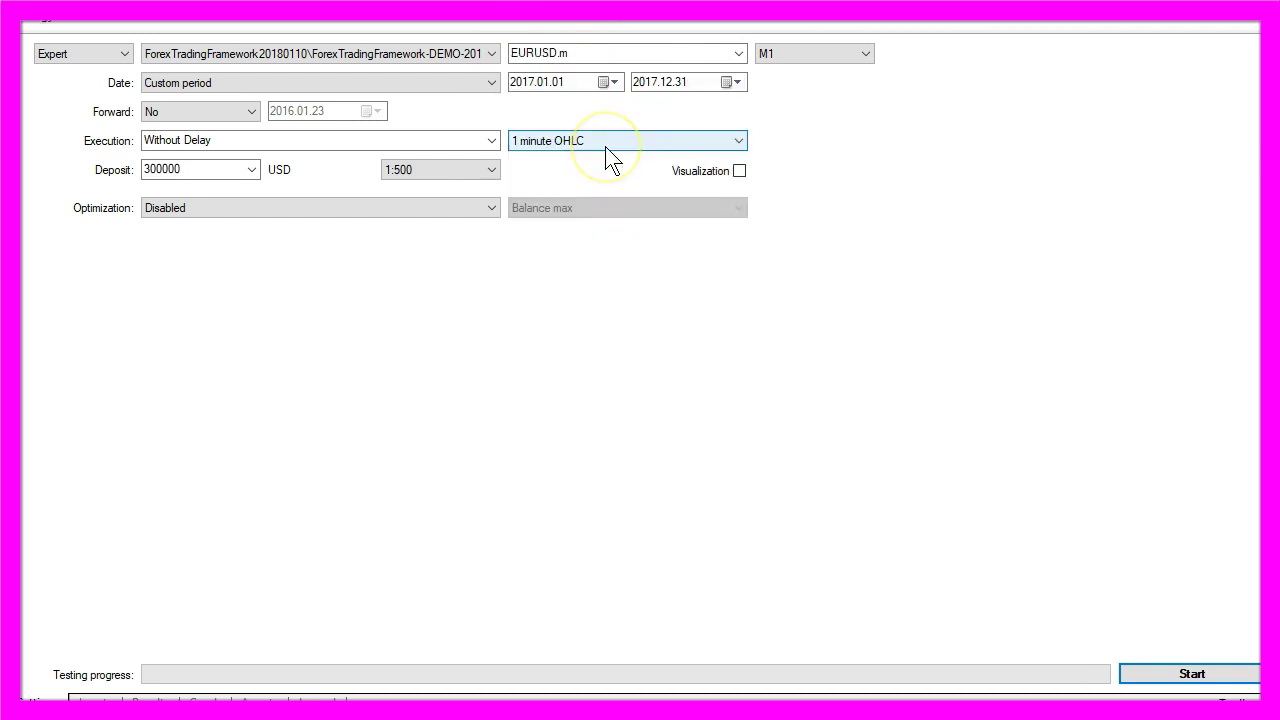
click(1190, 674)
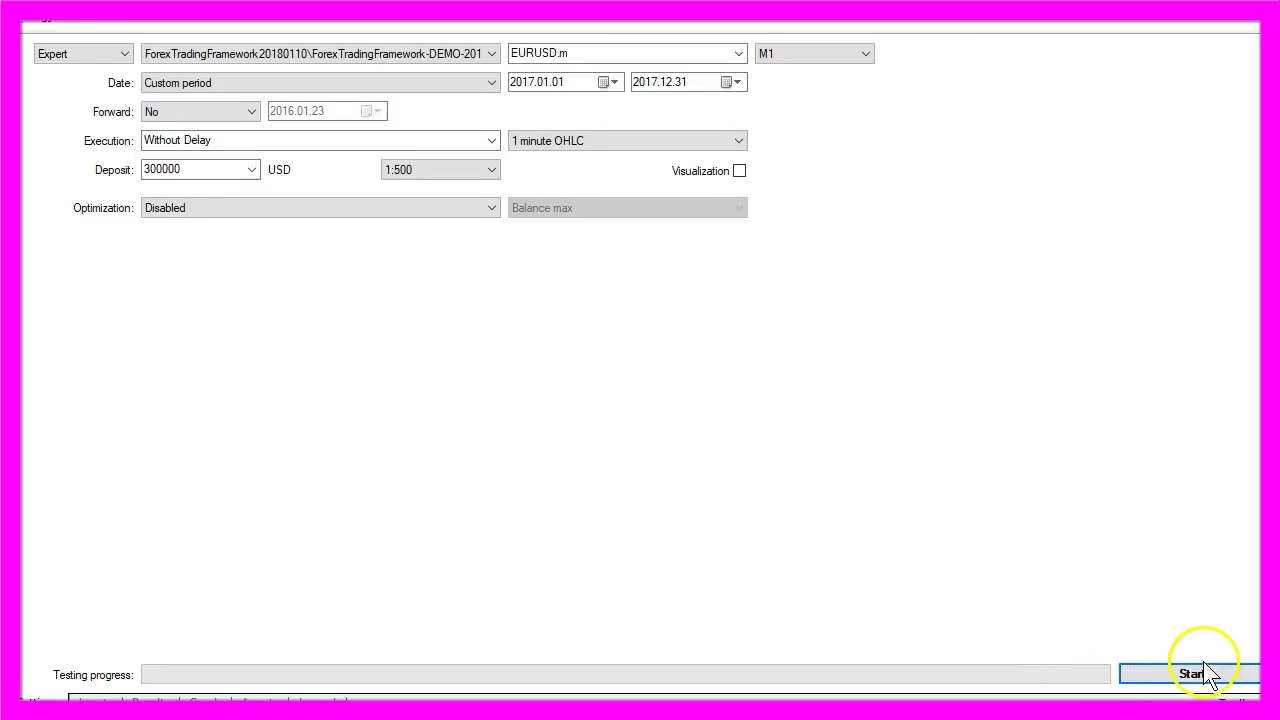
- Run the EURUSD.m backtest with TradingRisk at 10, then return to the TradingRisk input
click(1195, 672)
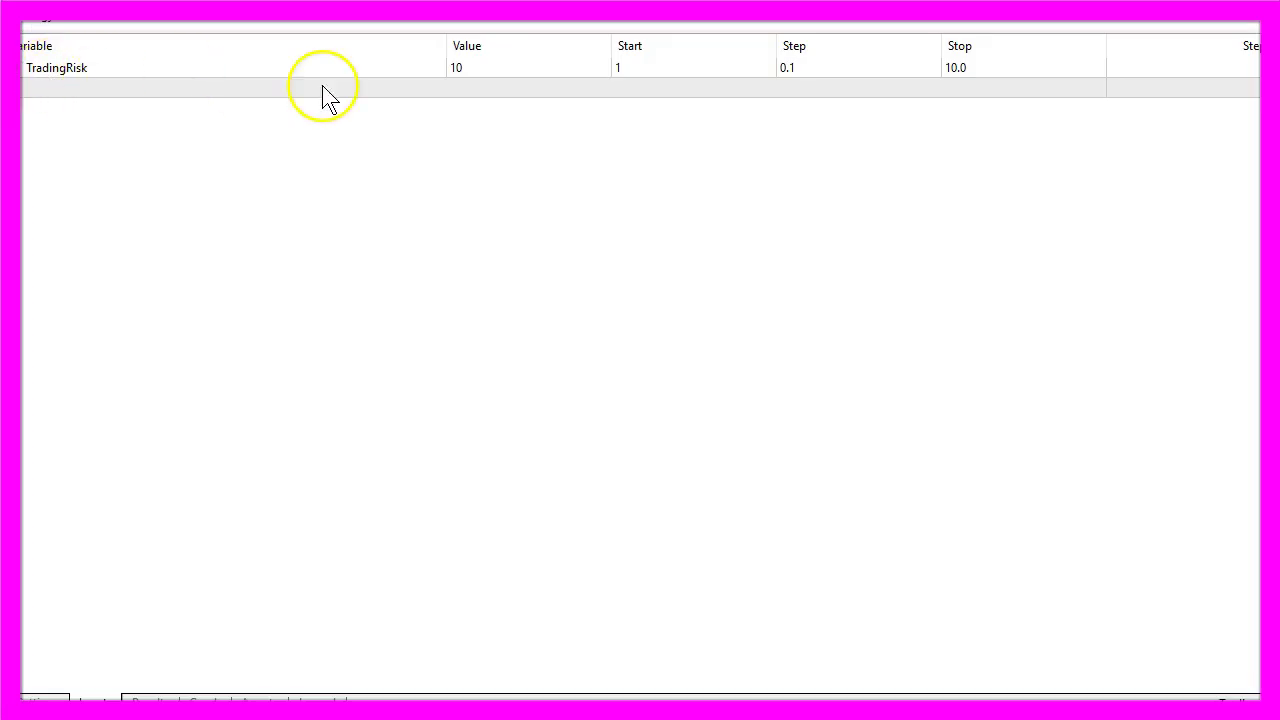
click(143, 66)
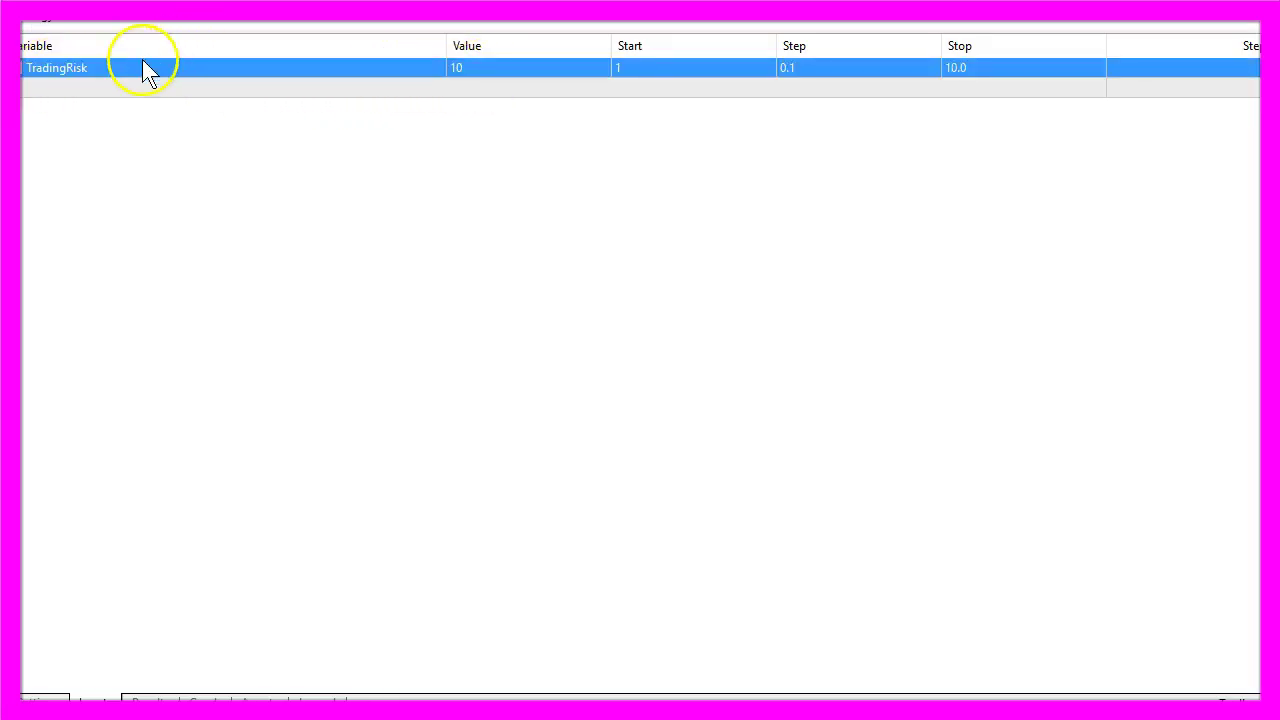